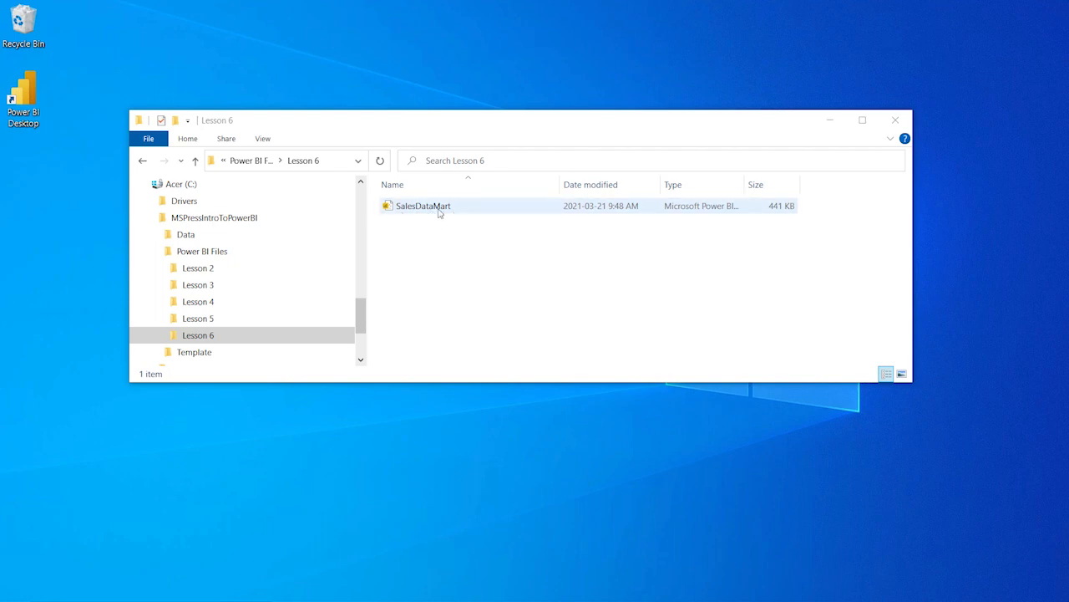
Open the SalesDataMart report and open the security roles manager
double_click(439, 213)
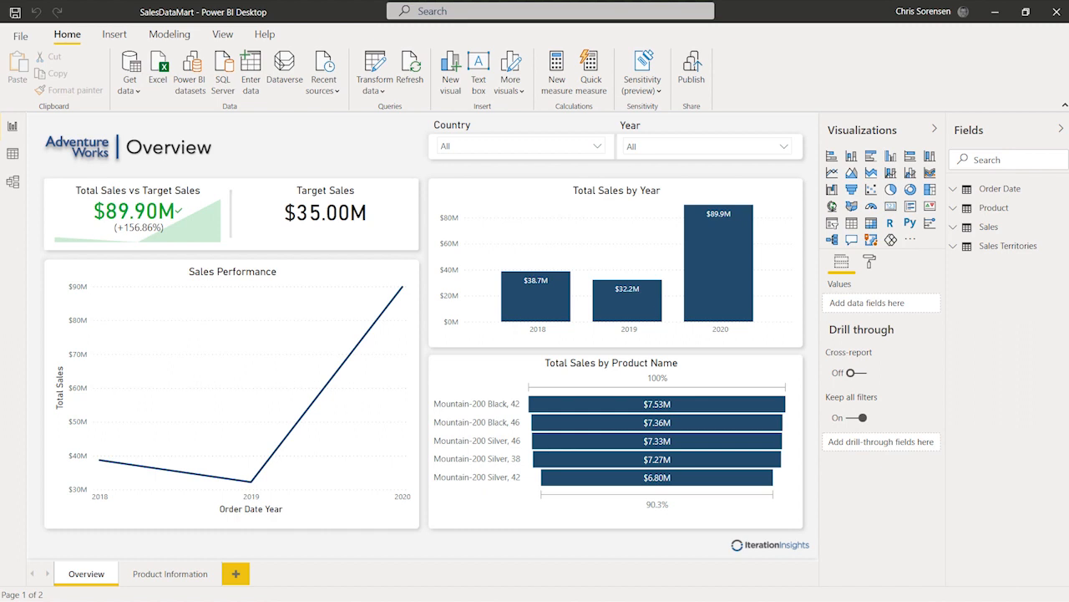
left_click(167, 34)
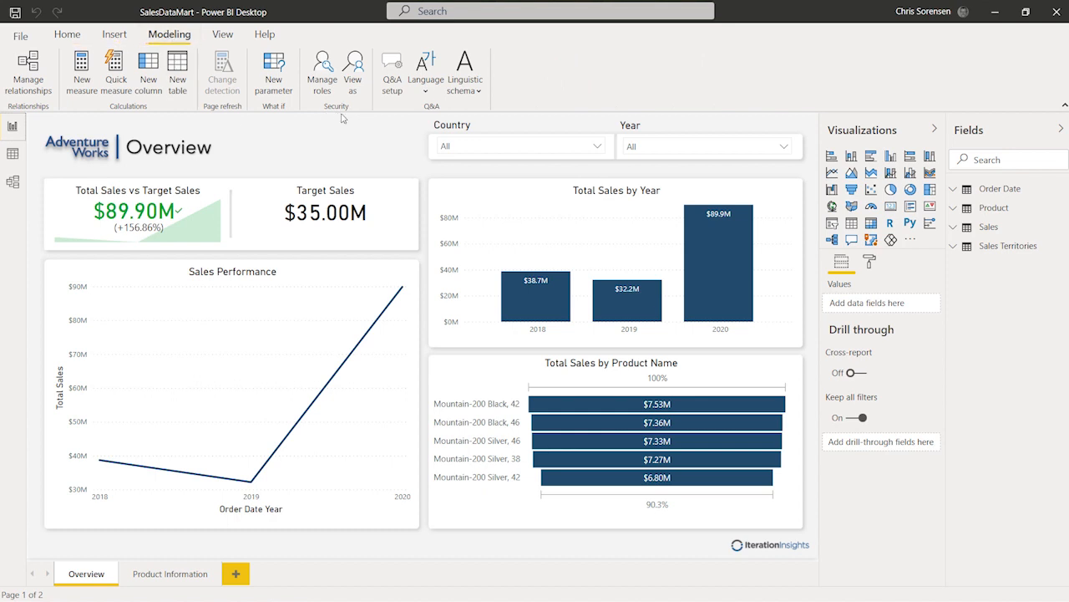
left_click(324, 67)
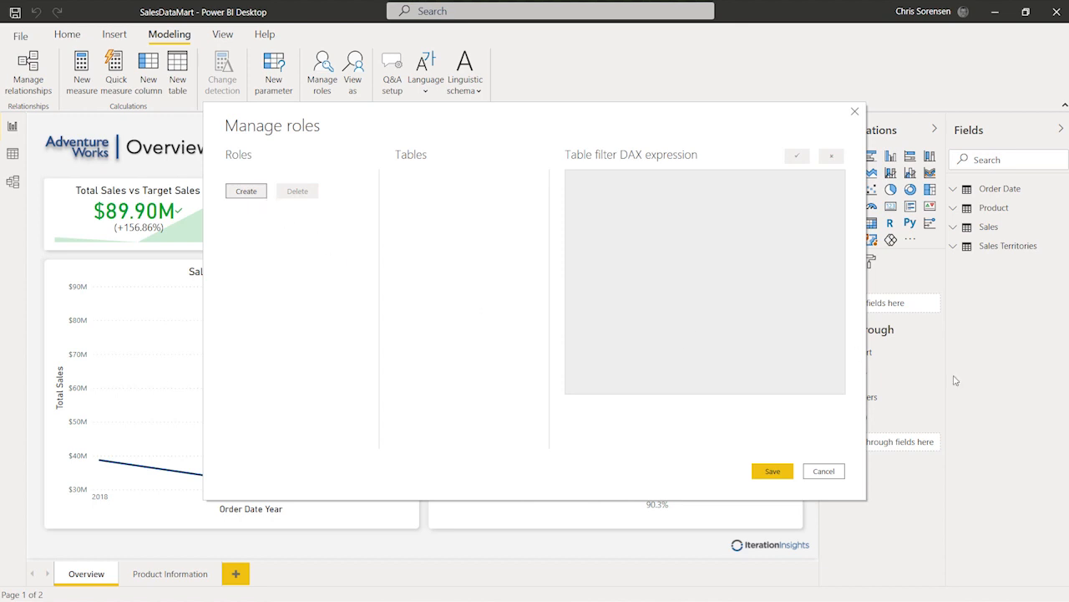
Create a new security role named EU and UK manager
left_click(237, 195)
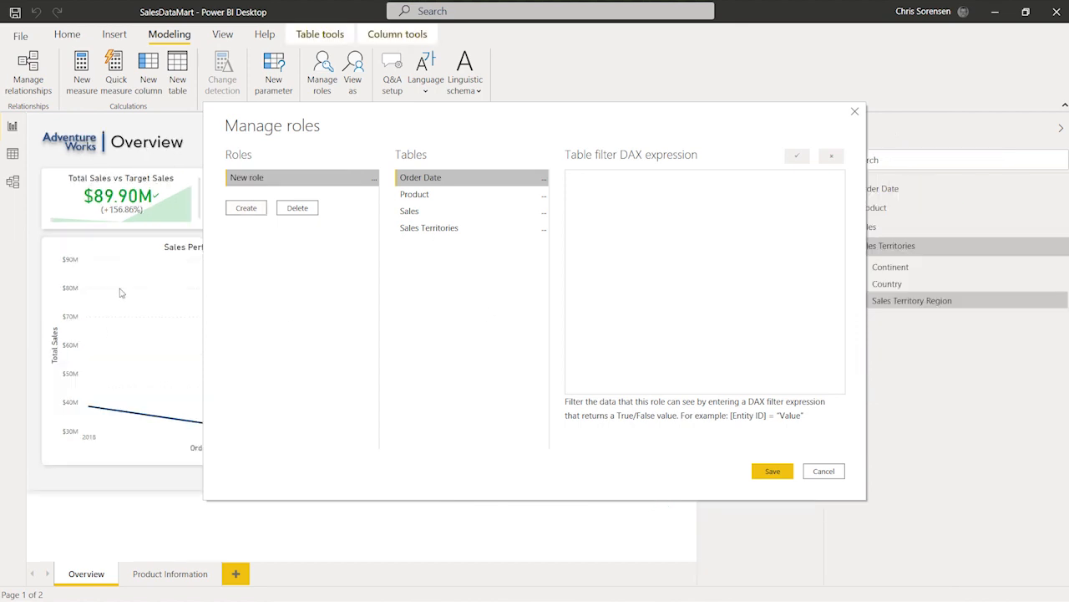
left_click(259, 183)
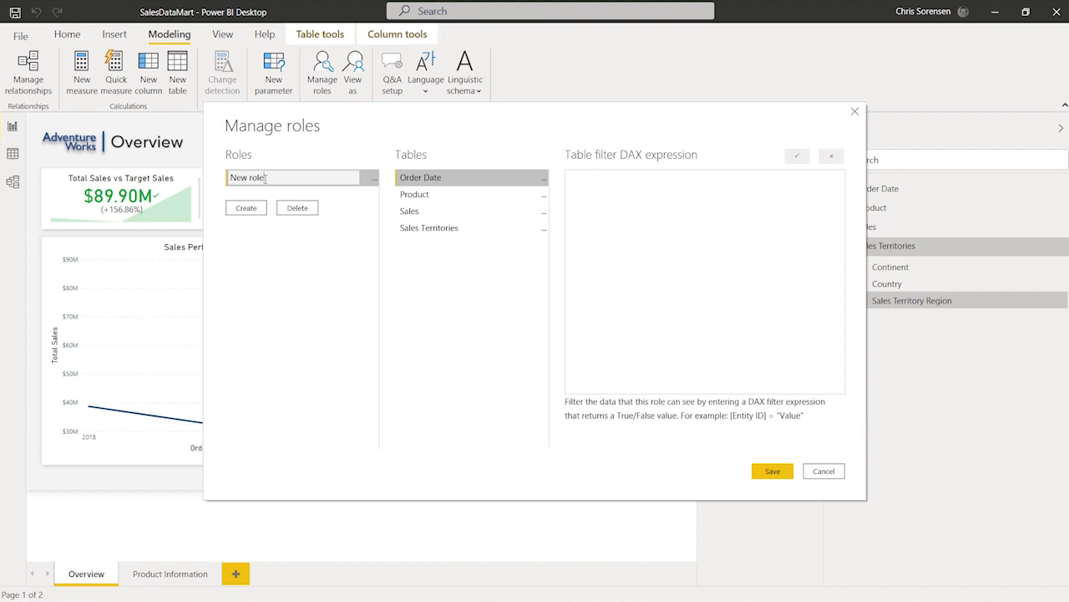
left_click_drag(266, 177, 229, 177)
type("EU and UK manager")
Create a second security role named Pacific Manager
left_click(247, 210)
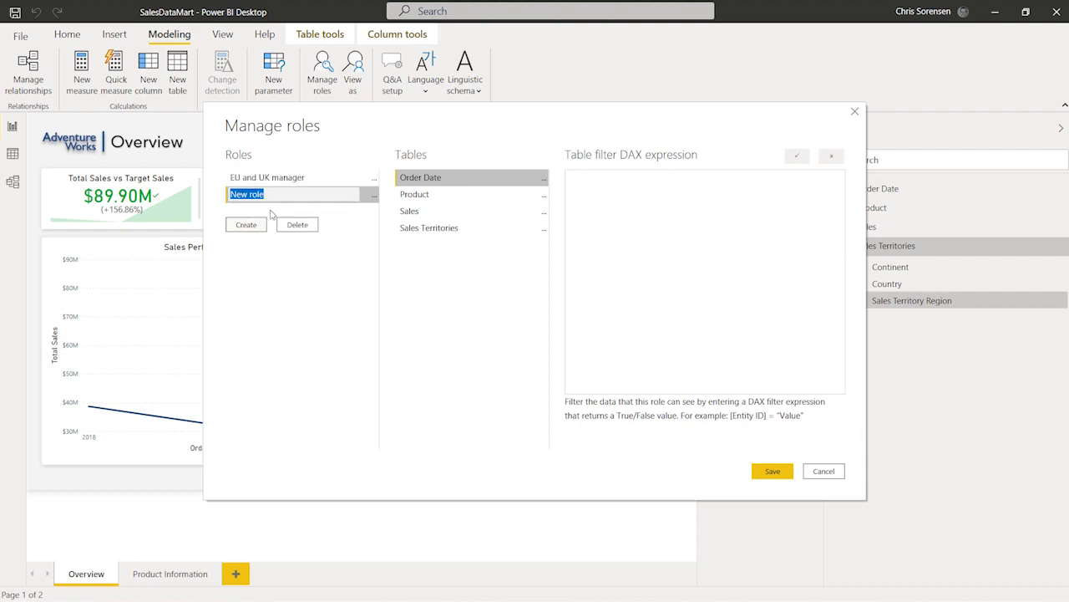
key("Return")
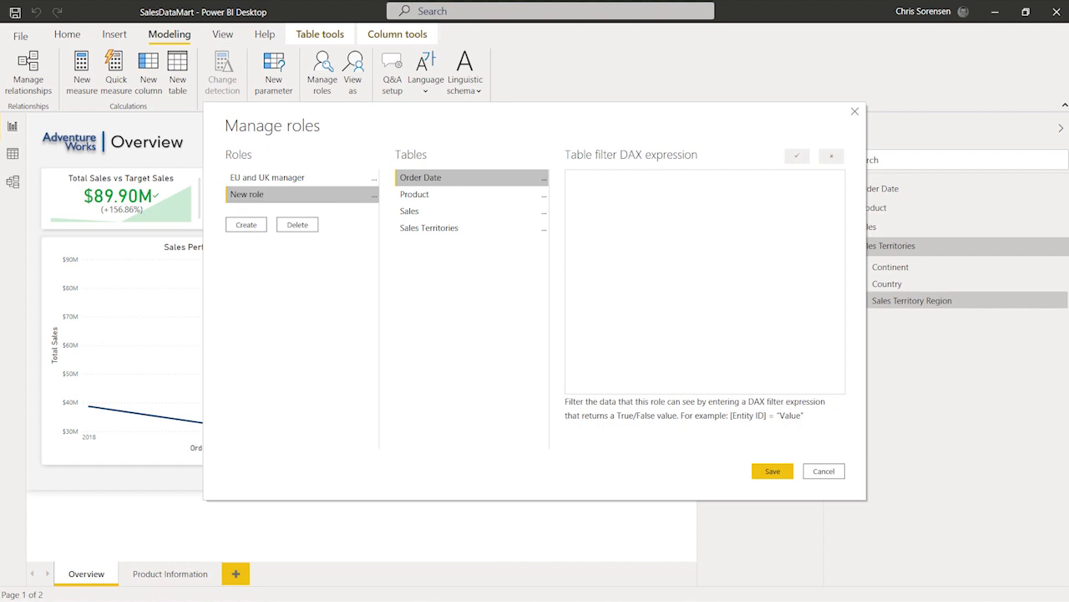
double_click(249, 194)
type("Pacific Manager")
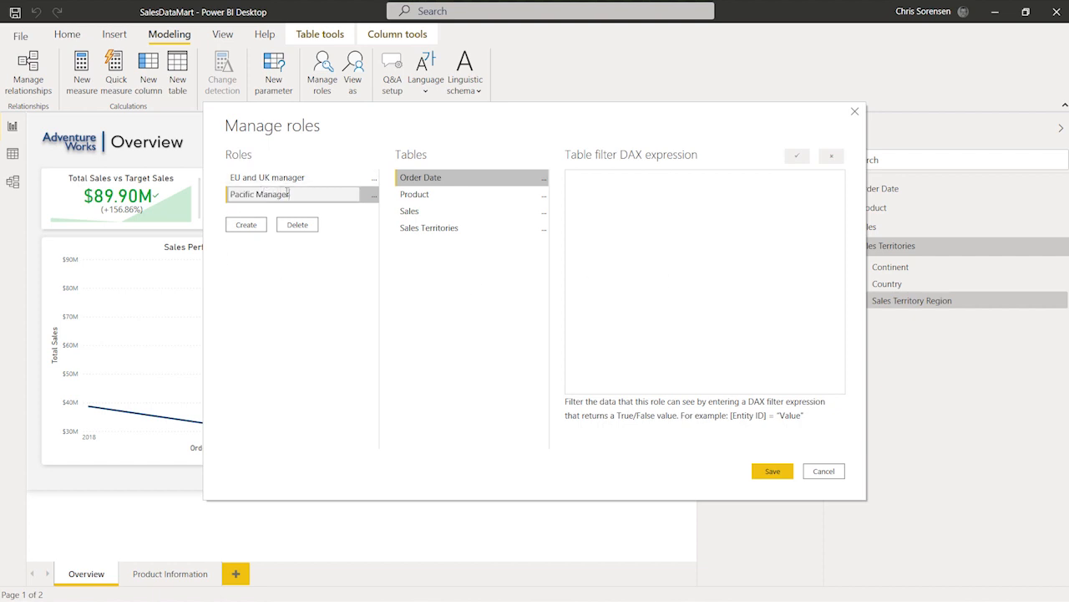
left_click(255, 226)
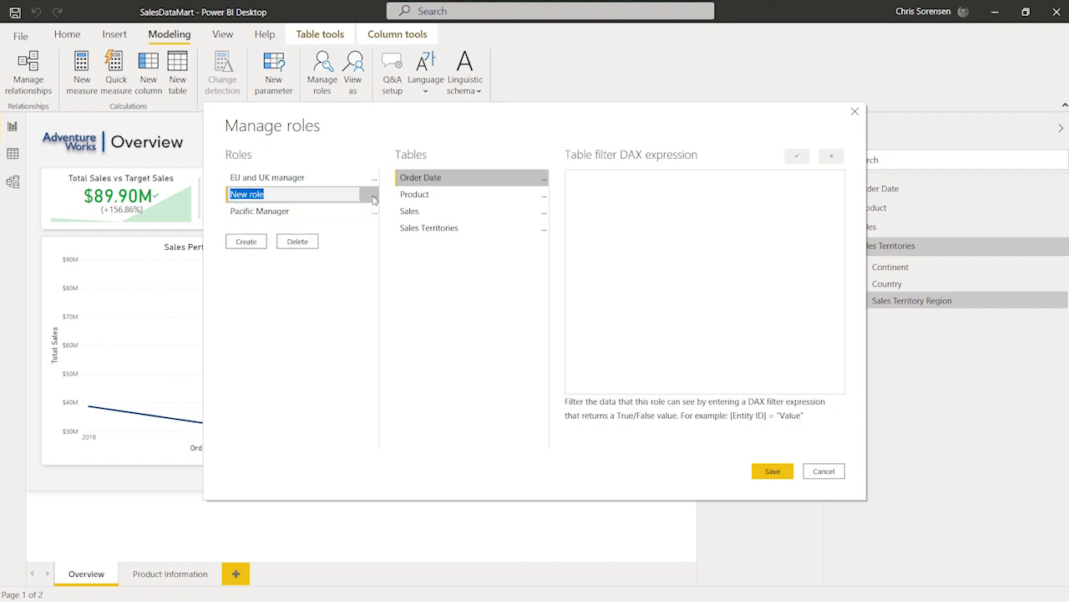
left_click(374, 196)
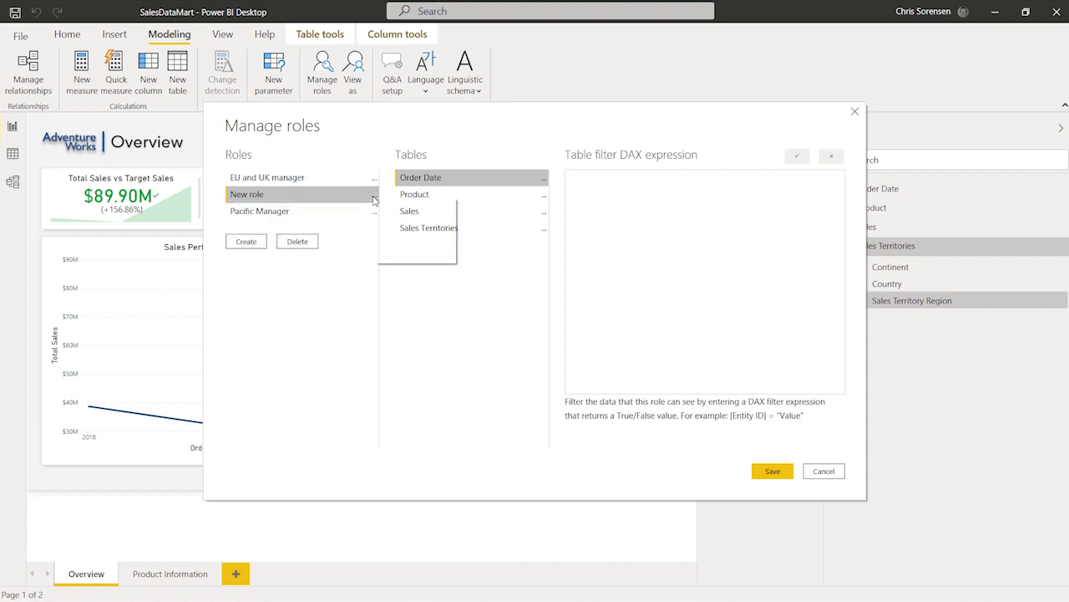
left_click(409, 254)
left_click(596, 331)
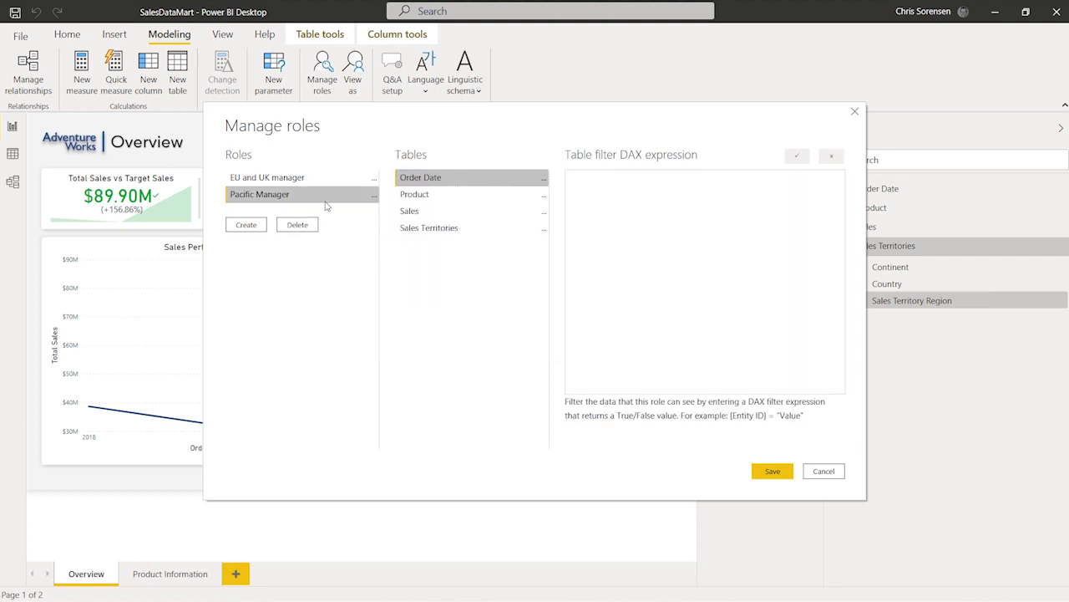
Give the EU and UK manager role a Sales Territories DAX filter allowing United Kingdom, France or Germany, and verify it
left_click(302, 178)
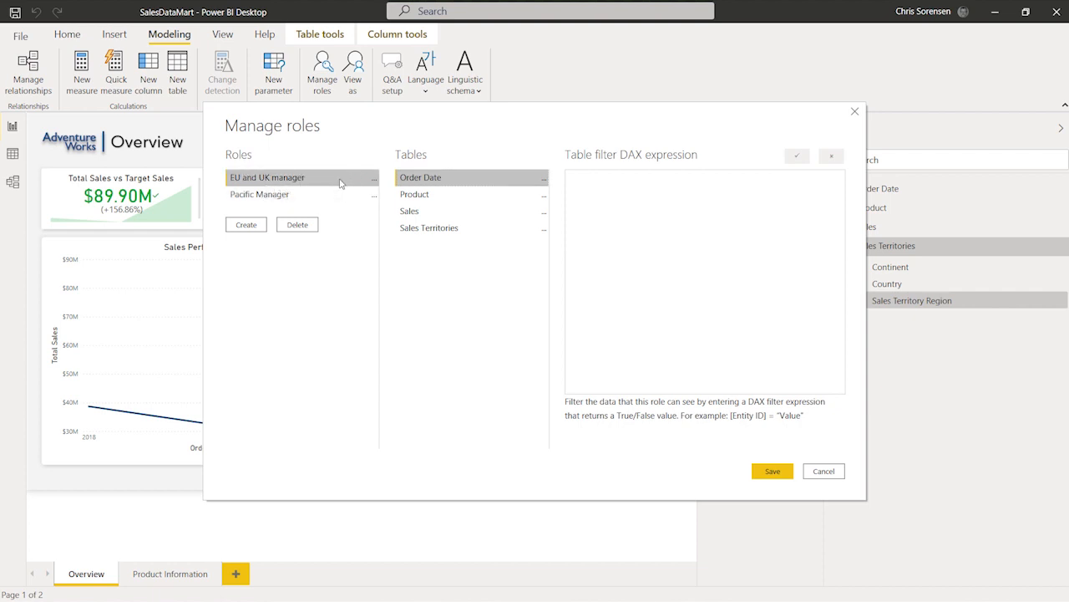
left_click(437, 231)
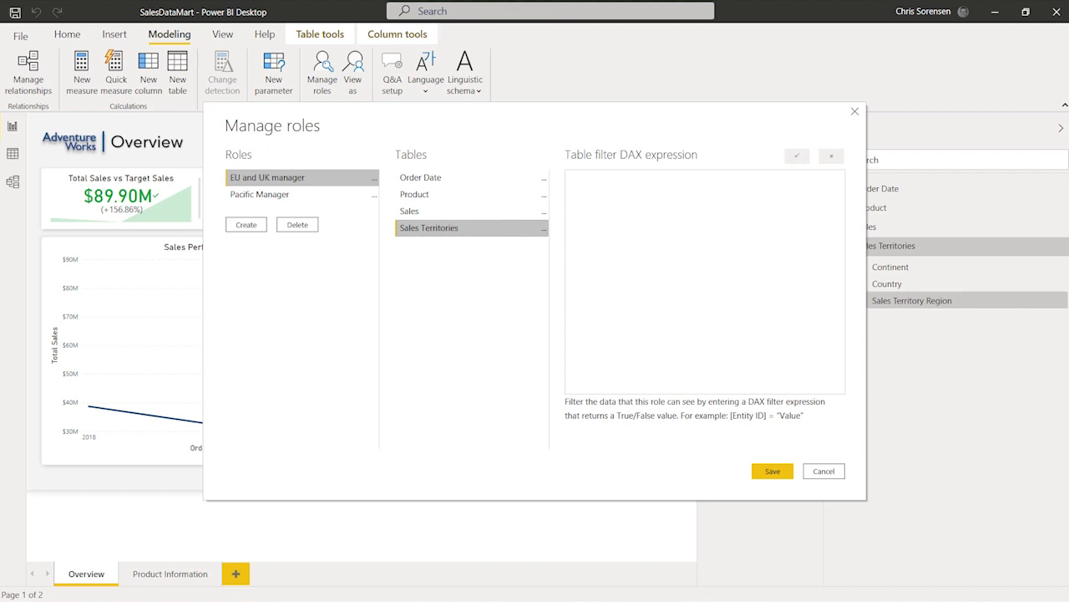
type("( [Sales Territory Region] = \"United Kingdom\" || [Sales Territory Region] = \"France\" || [Sales Territory Region] = \"Germany\" )")
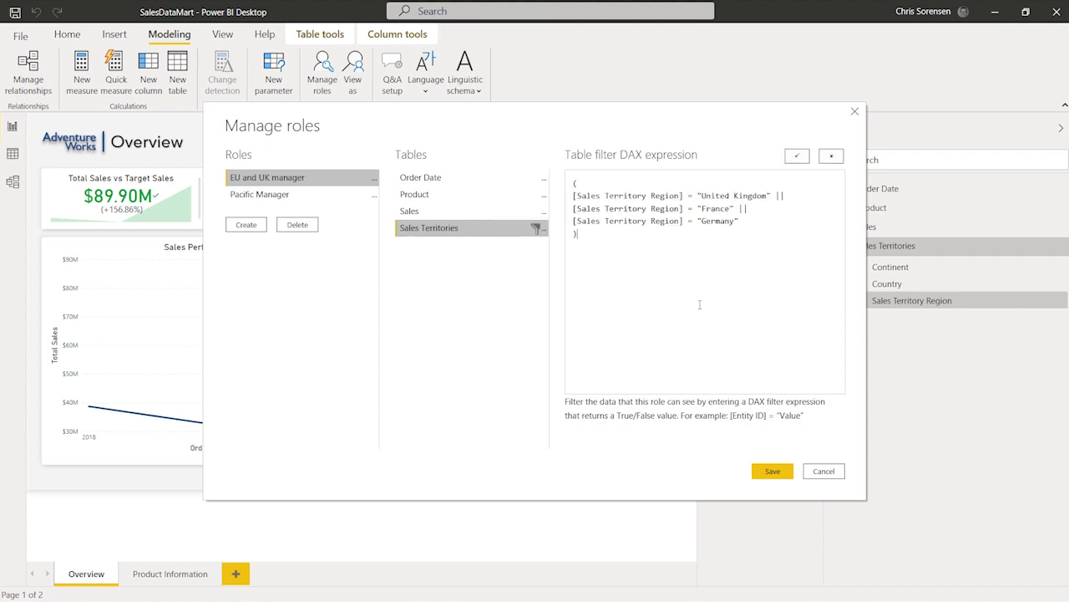
left_click(798, 157)
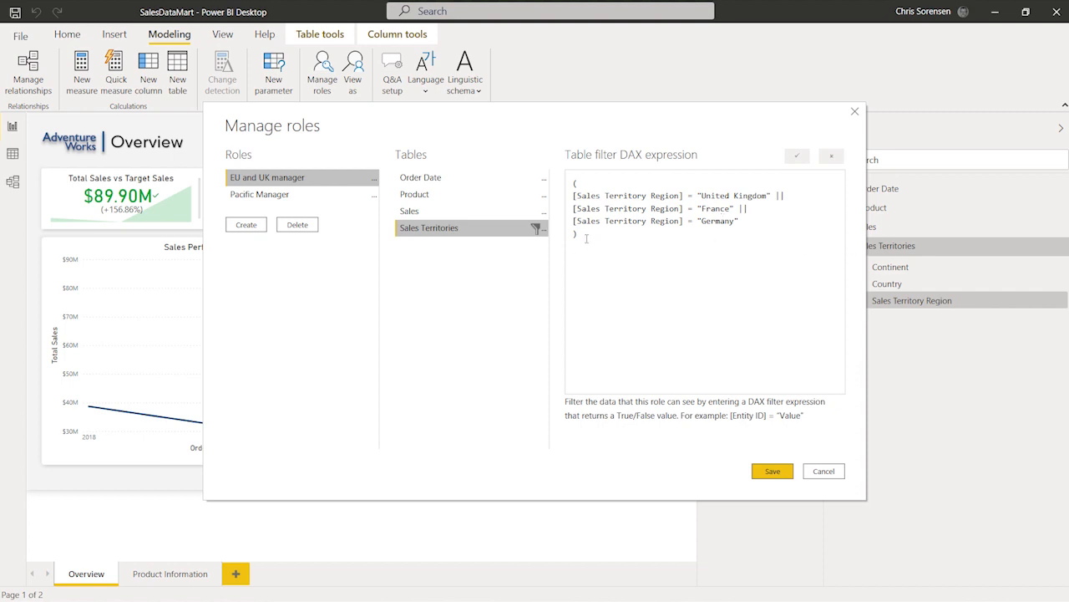
left_click(300, 196)
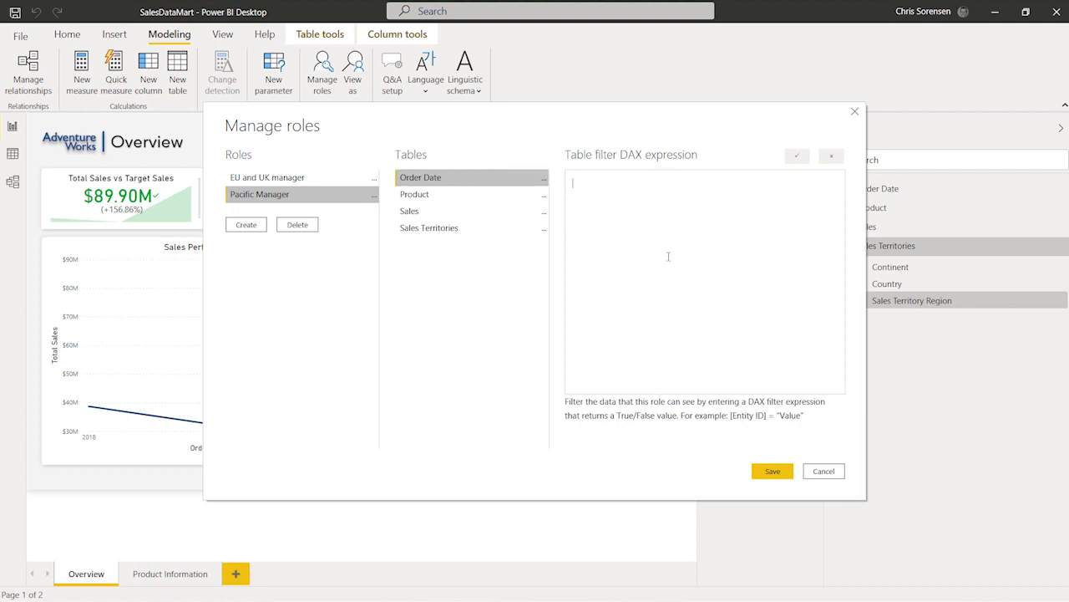
type("( [Sales Territory Region] = \"Australia\" )")
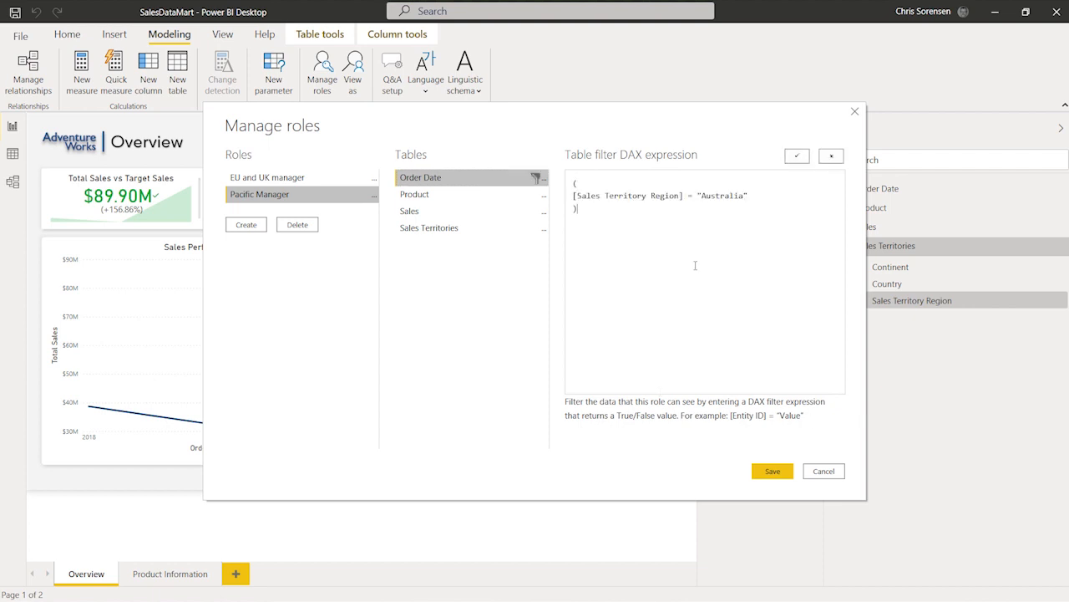
key("ctrl+a")
key("Delete")
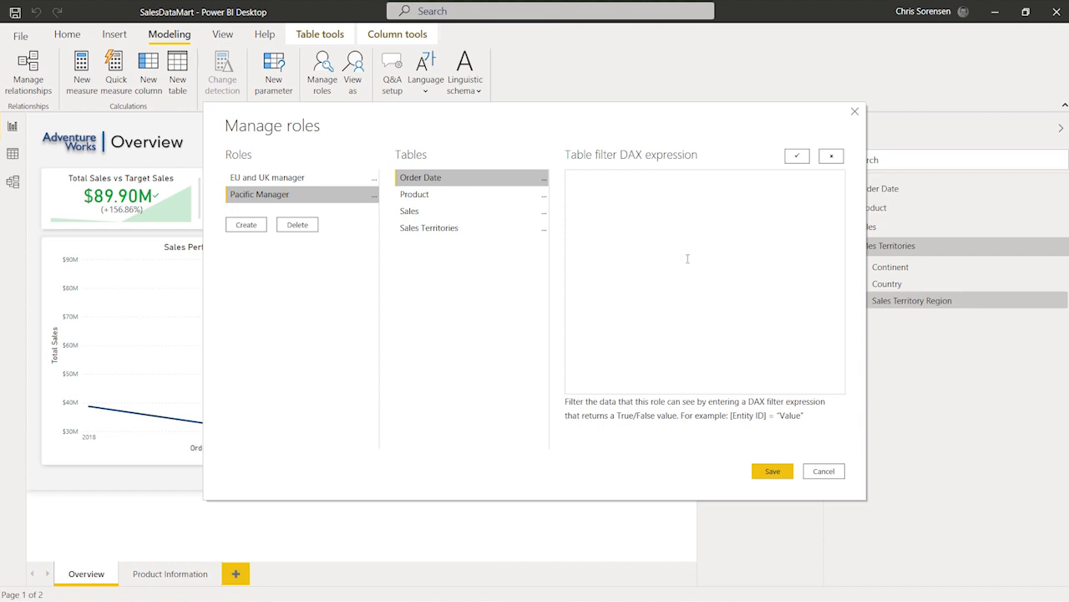
Give the Pacific Manager role a Sales Territories filter [Sales Territory Region] = "Australia", verify it, and save the roles
left_click(468, 229)
left_click(665, 213)
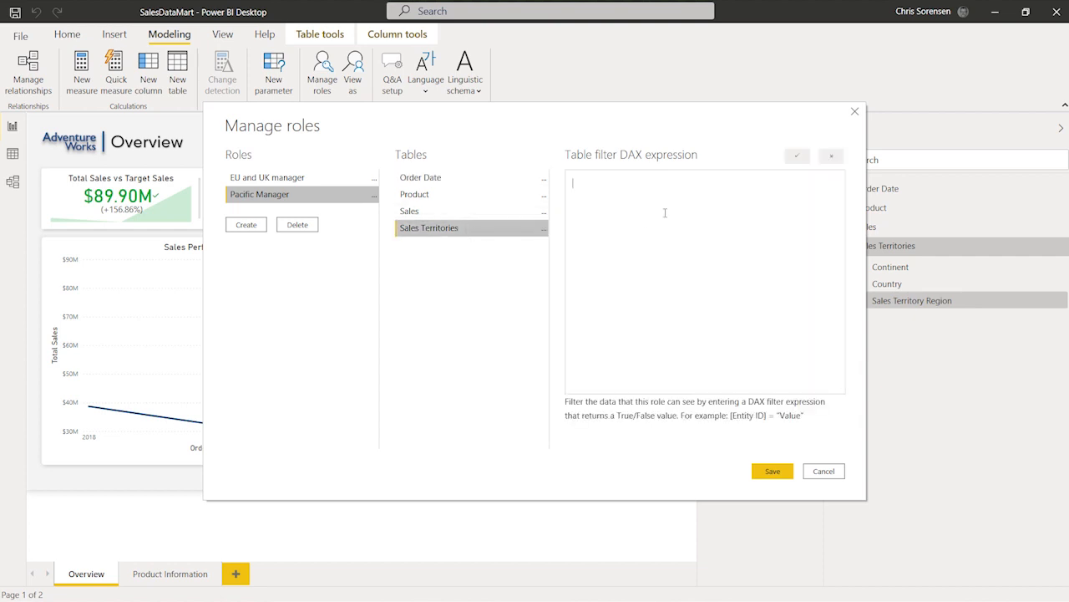
type("( [Sales Territory Region] = \"Australia\" )")
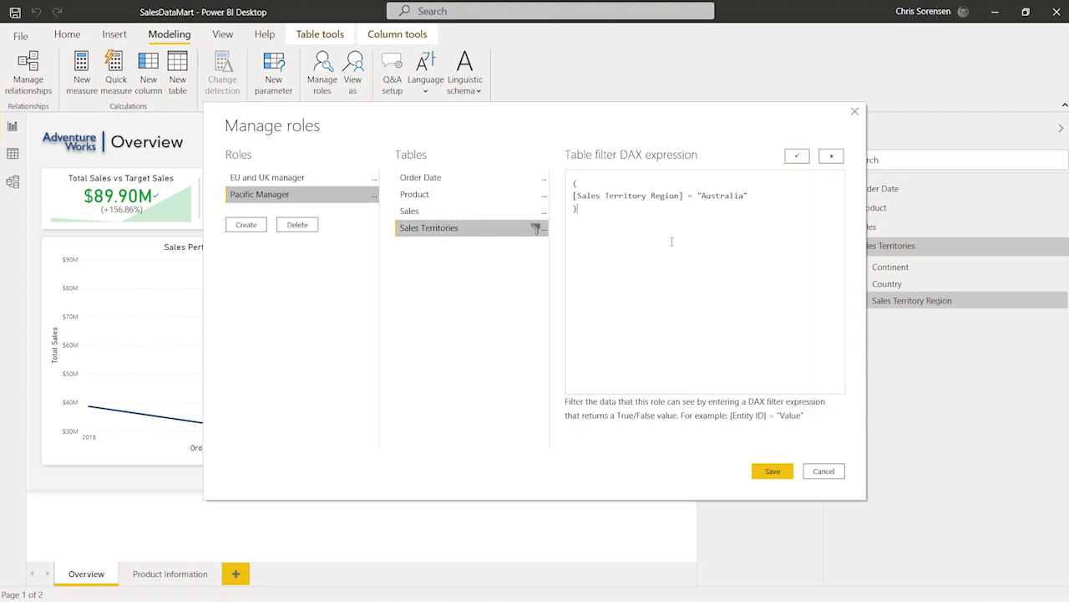
left_click(798, 159)
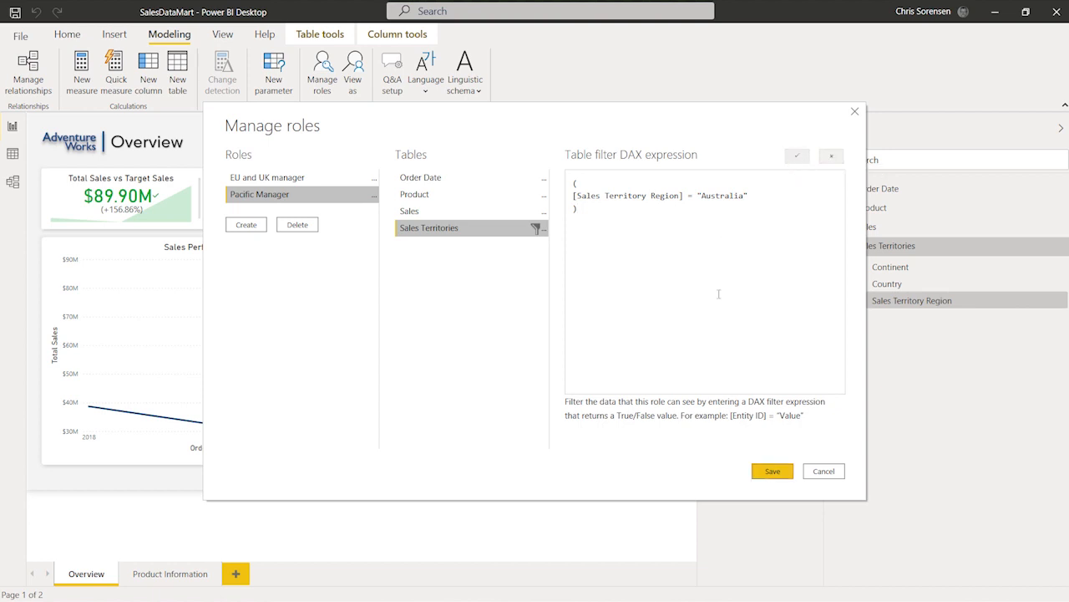
left_click(773, 472)
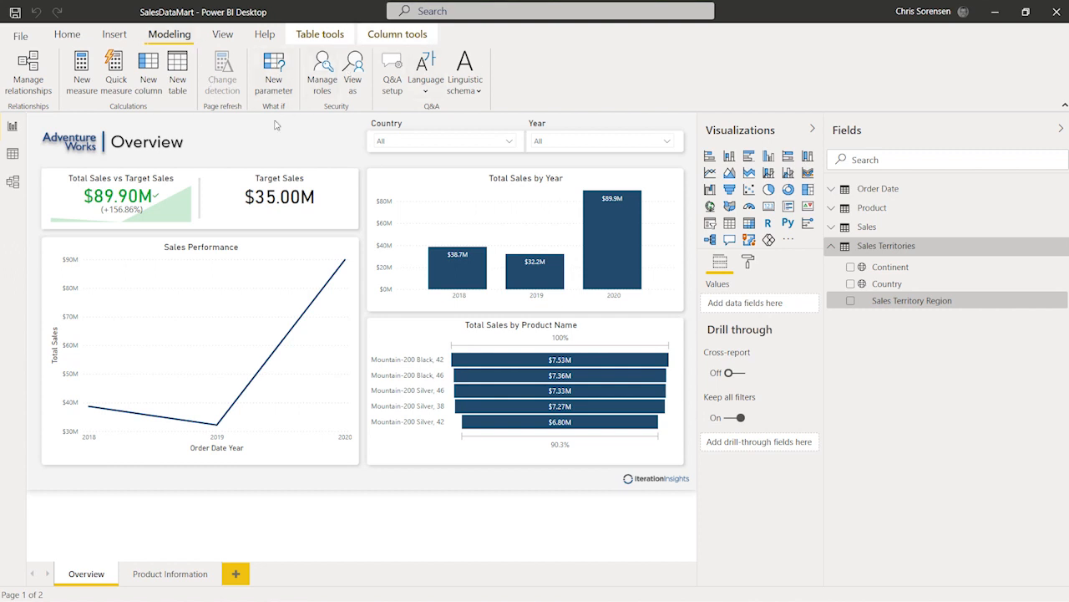
View the report as the EU and UK manager role
left_click(360, 71)
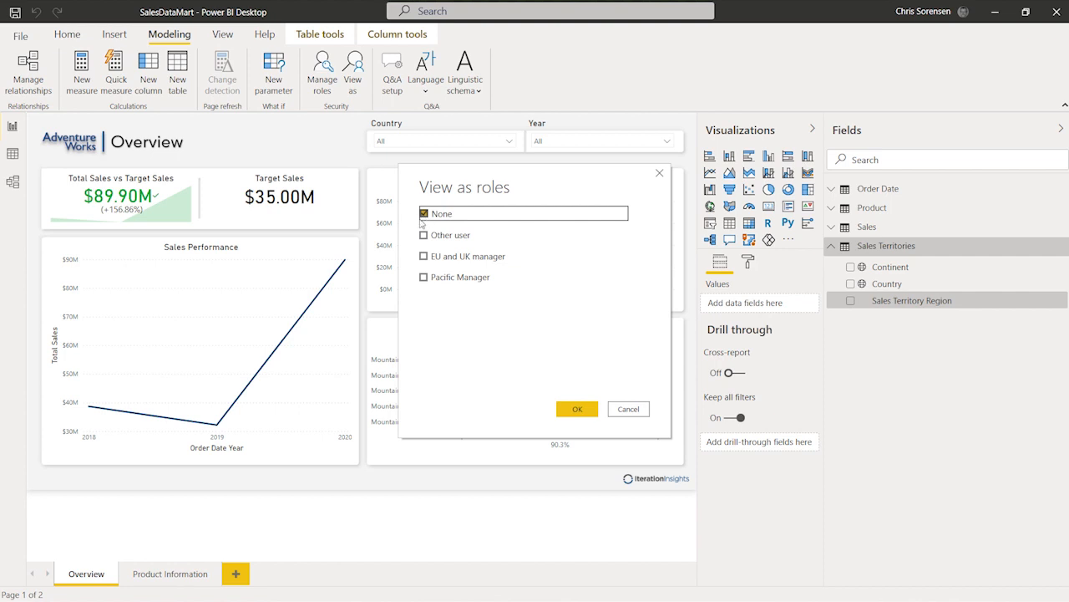
left_click(425, 258)
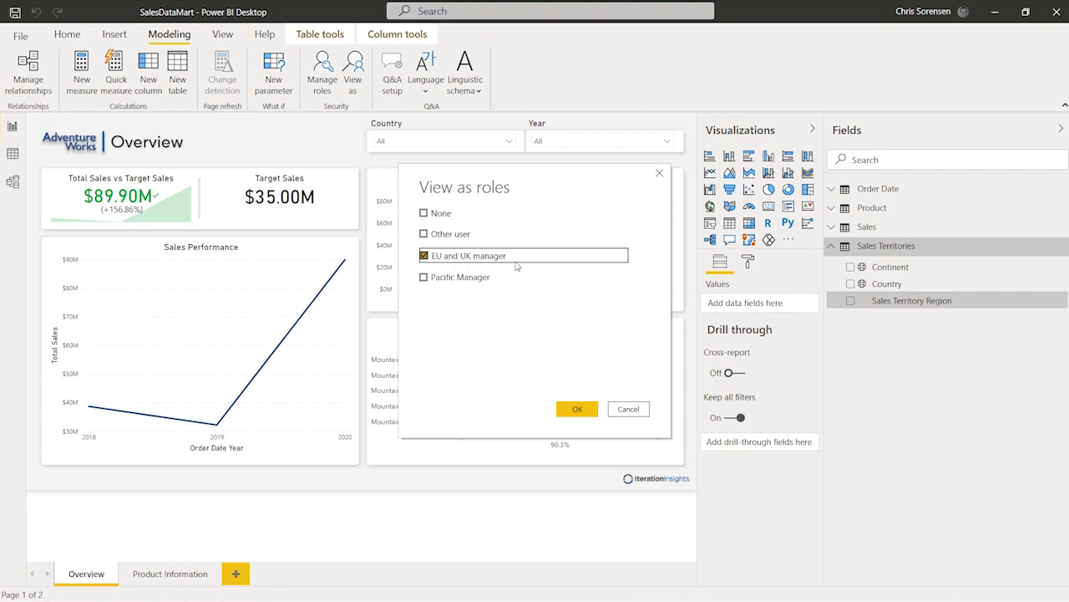
left_click(578, 412)
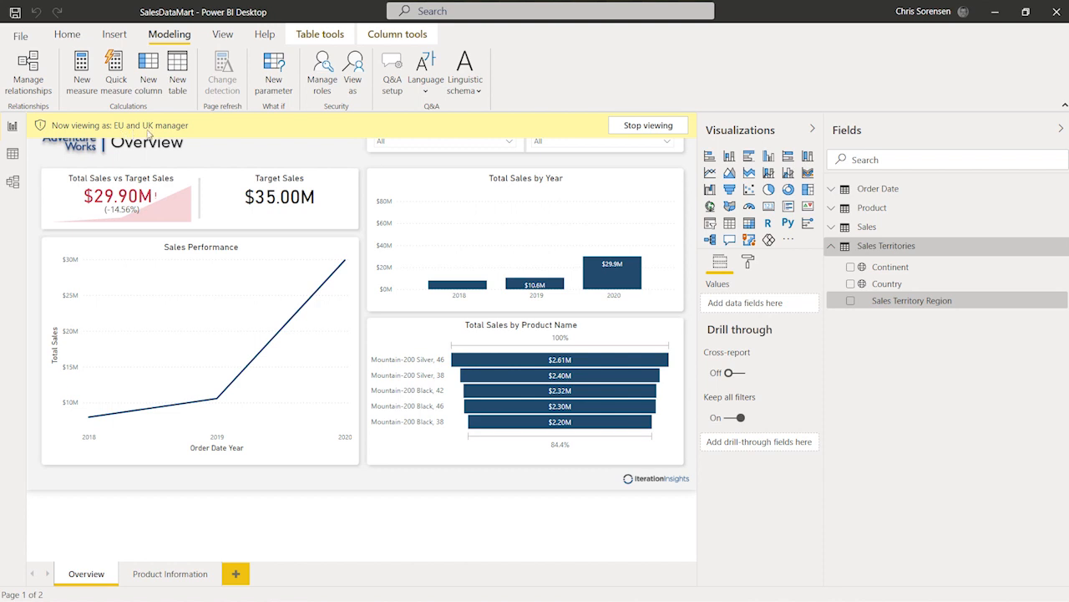
Check the Country slicer options and the model view under the EU and UK manager role, then stop viewing as it
left_click(509, 142)
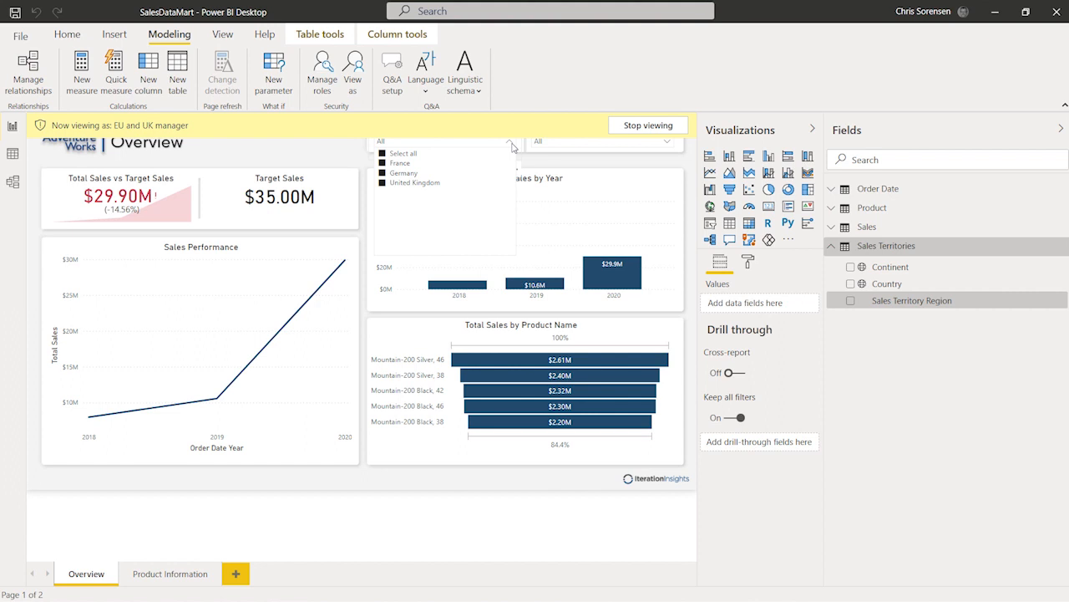
left_click(317, 153)
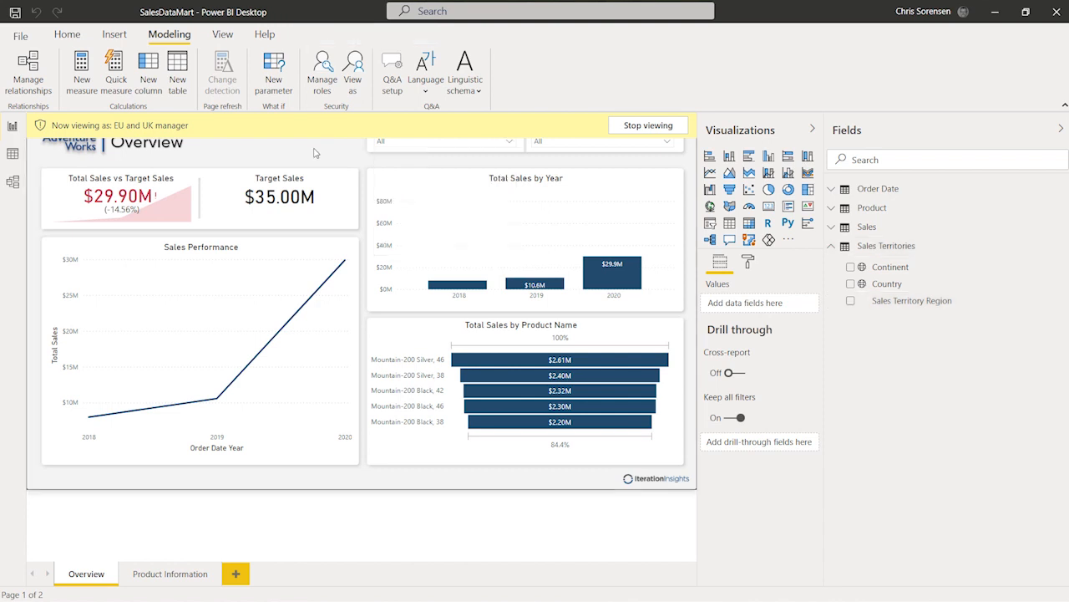
left_click(12, 183)
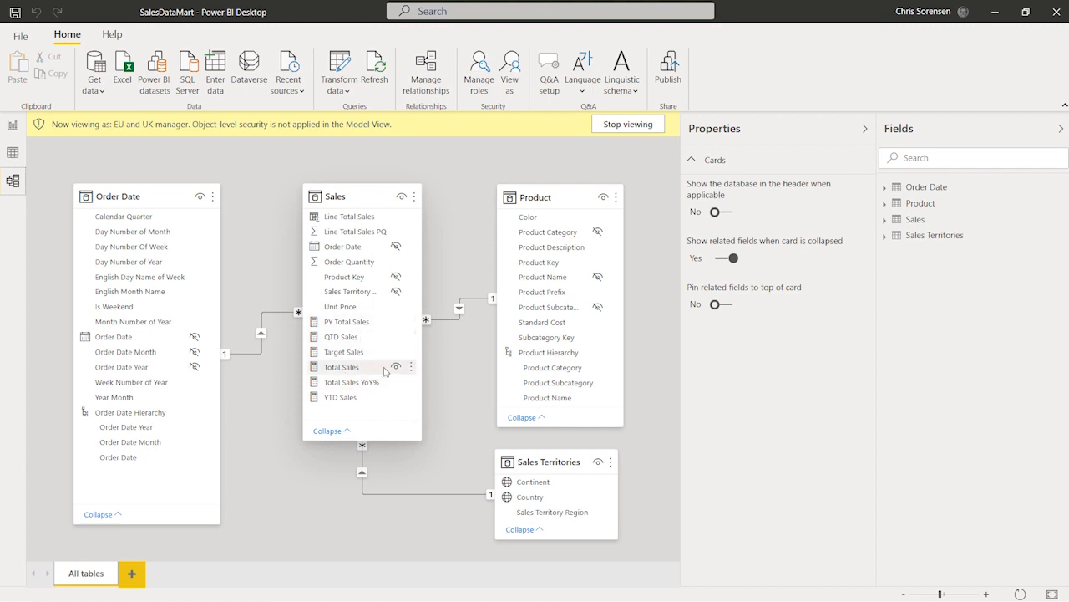
left_click(13, 126)
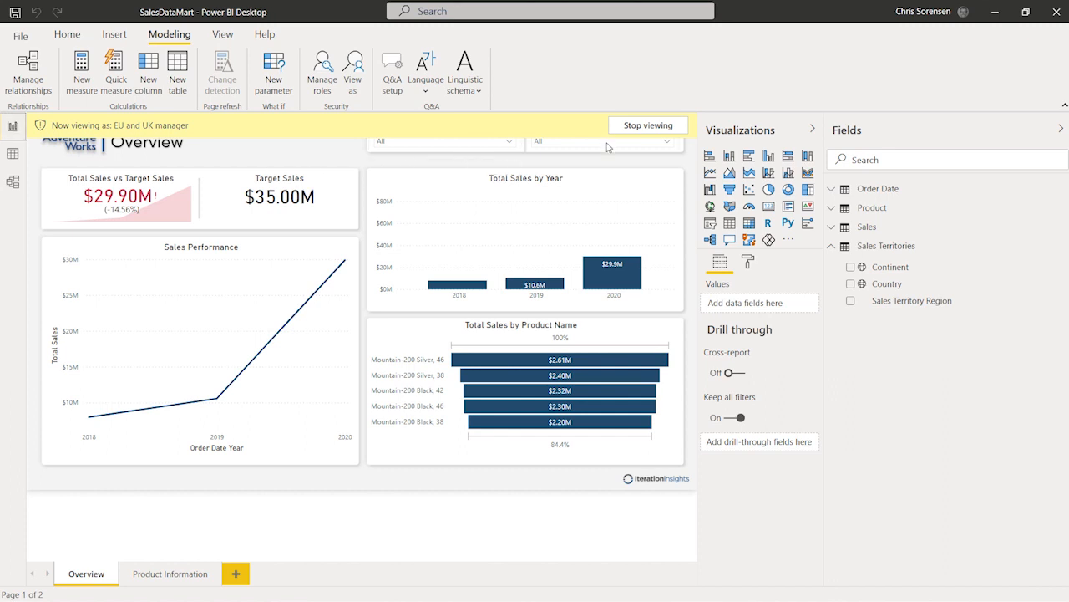
left_click(648, 125)
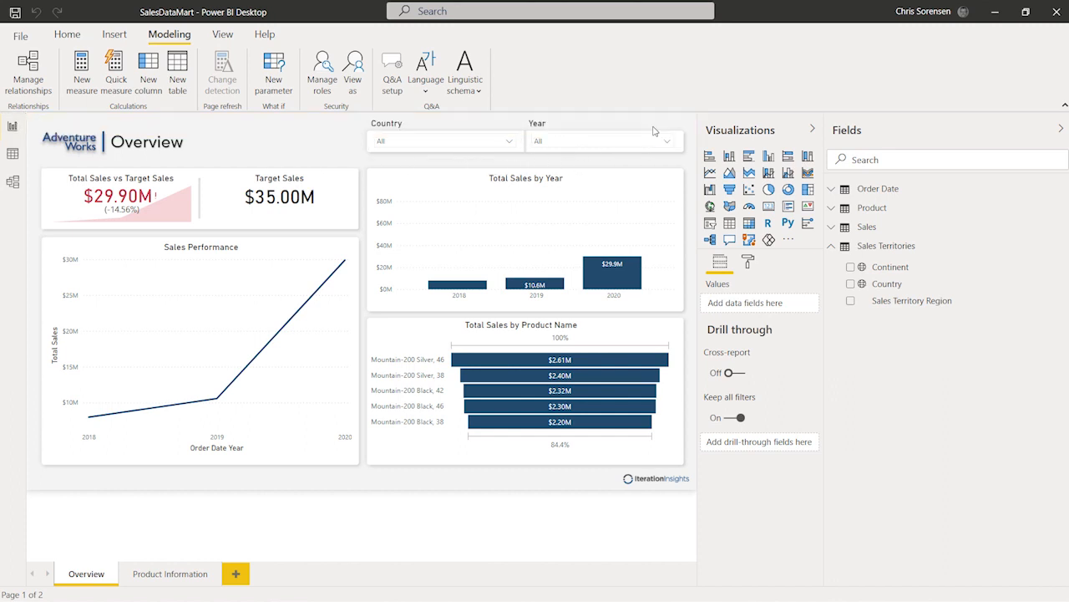
View the report as the Pacific Manager role and check the Country slicer options
left_click(353, 69)
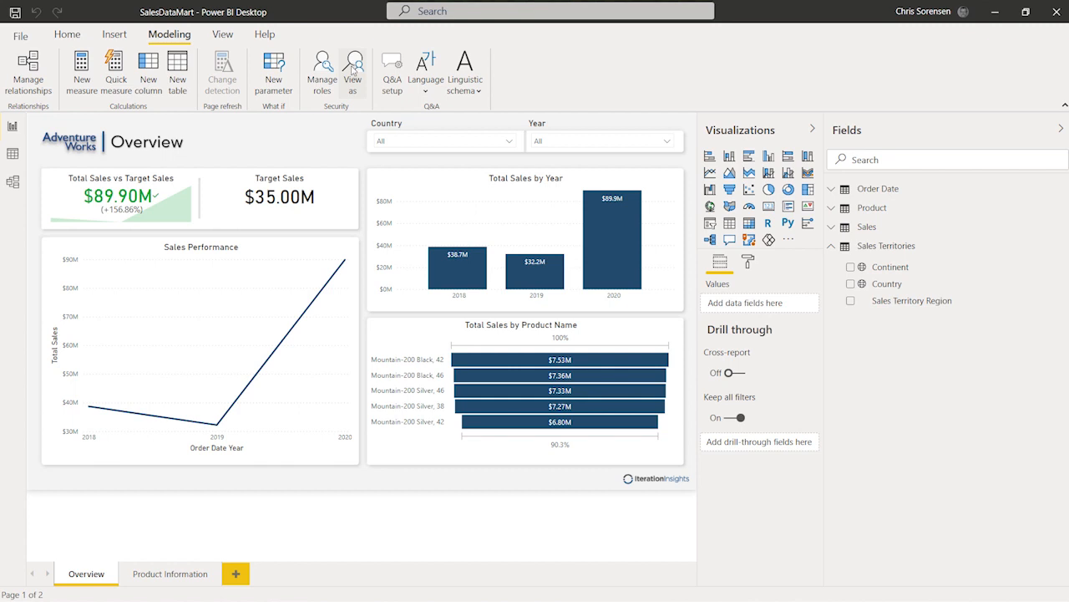
left_click(424, 278)
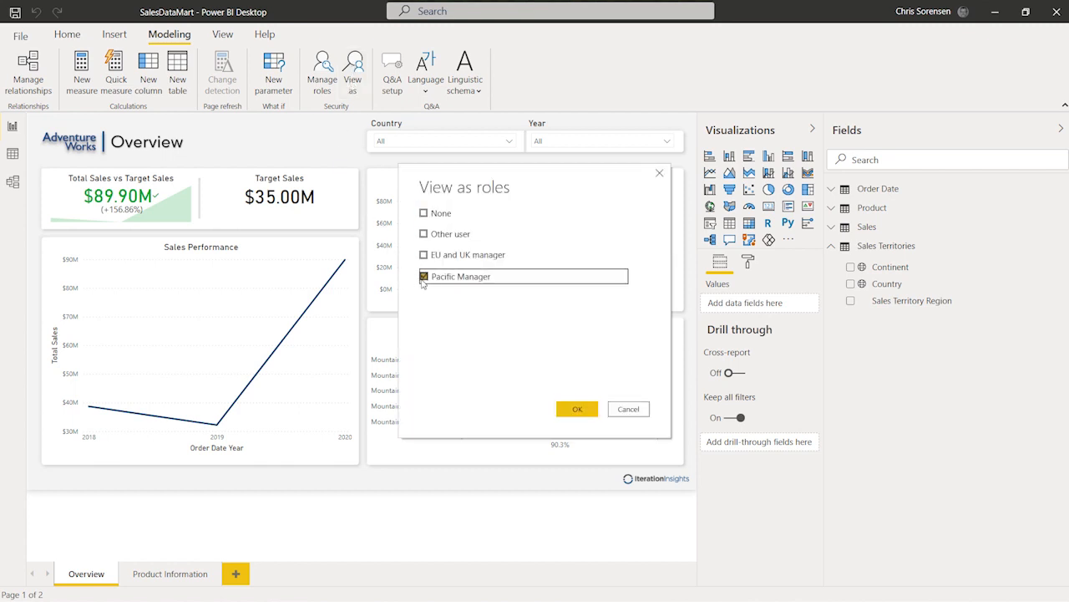
left_click(575, 409)
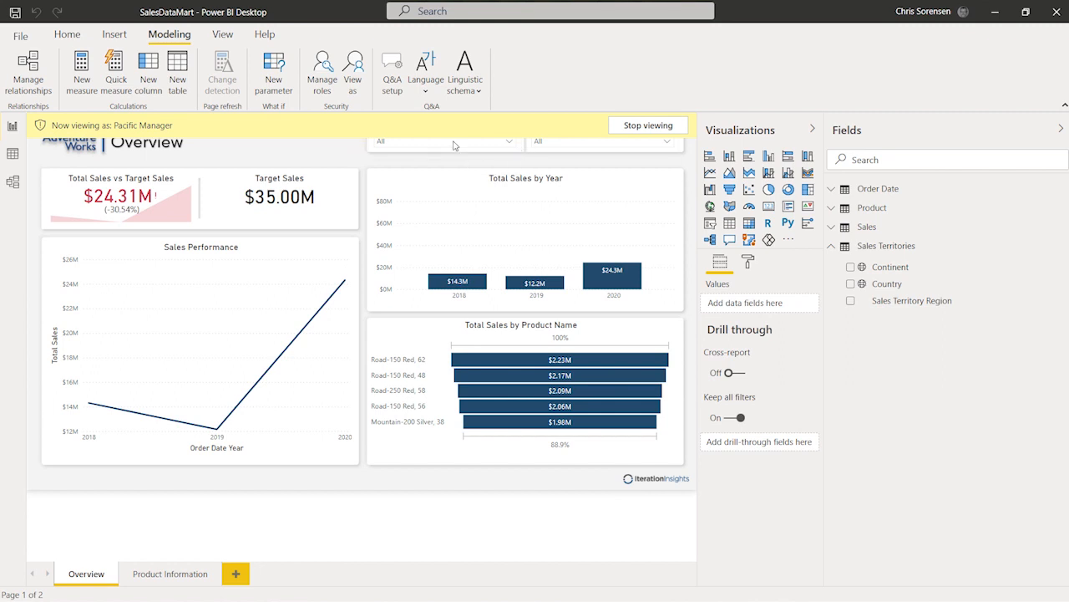
left_click(511, 142)
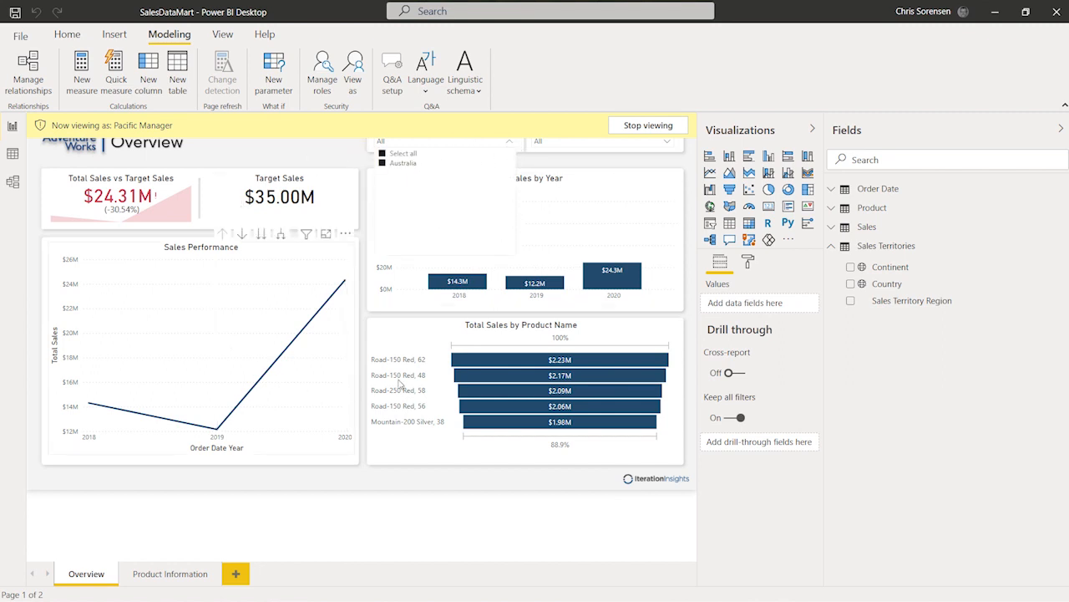
left_click(319, 152)
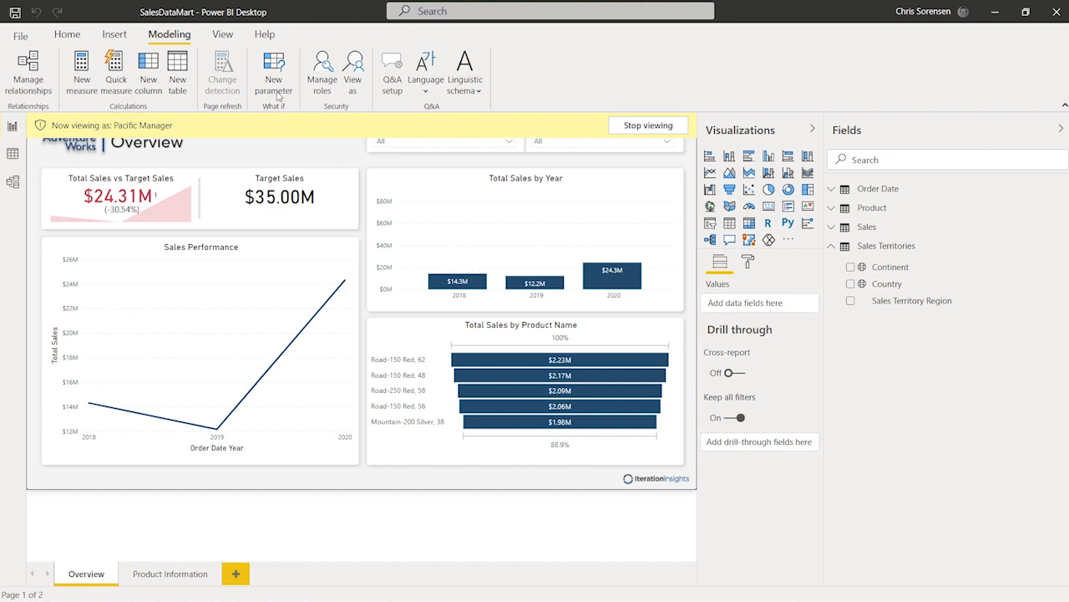
Stop viewing the report as the Pacific Manager role
left_click(68, 34)
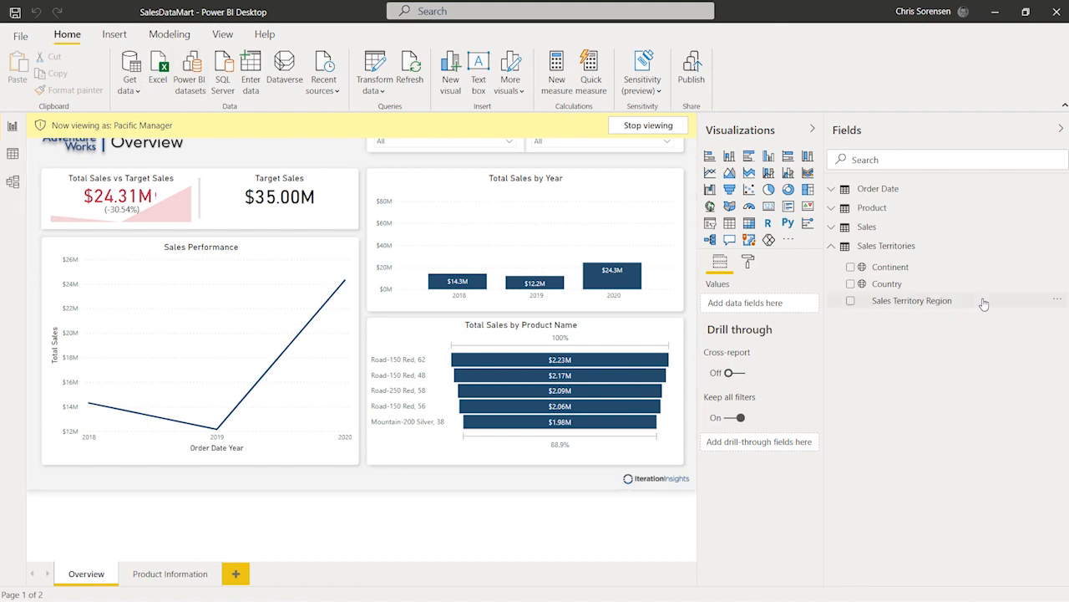
left_click(647, 126)
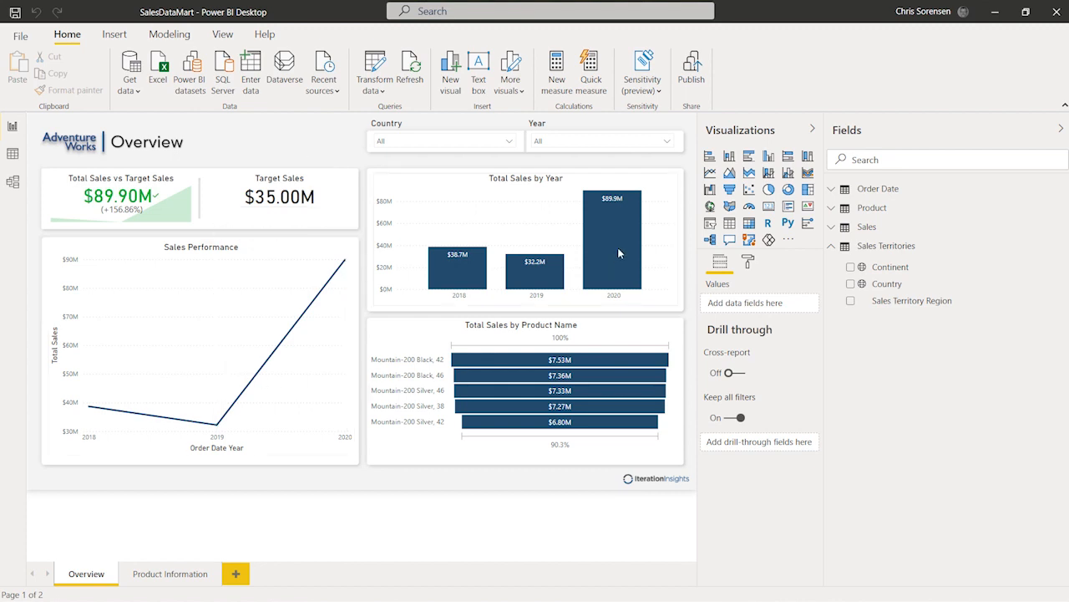
Save the report and publish it to My workspace, replacing the existing SalesDataMart dataset in Power BI
mouse_move(328, 353)
left_click(692, 74)
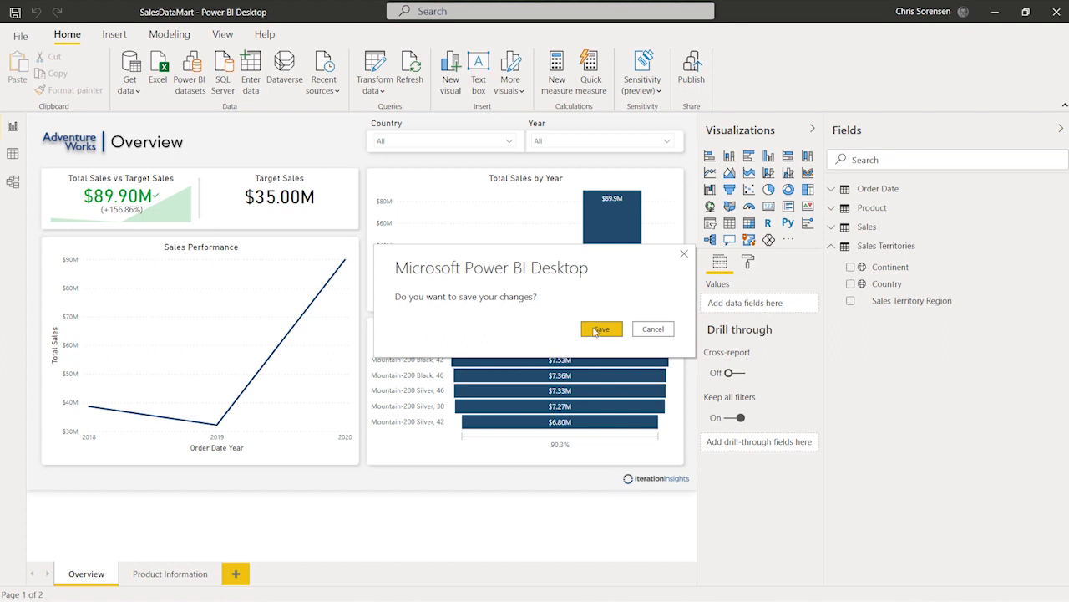
left_click(599, 329)
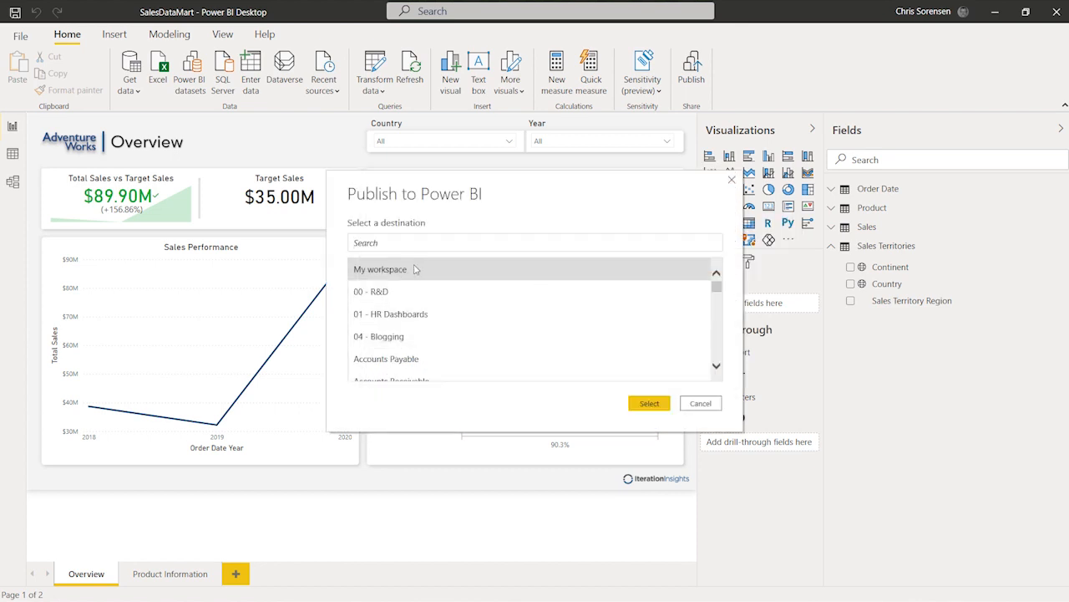
left_click(441, 272)
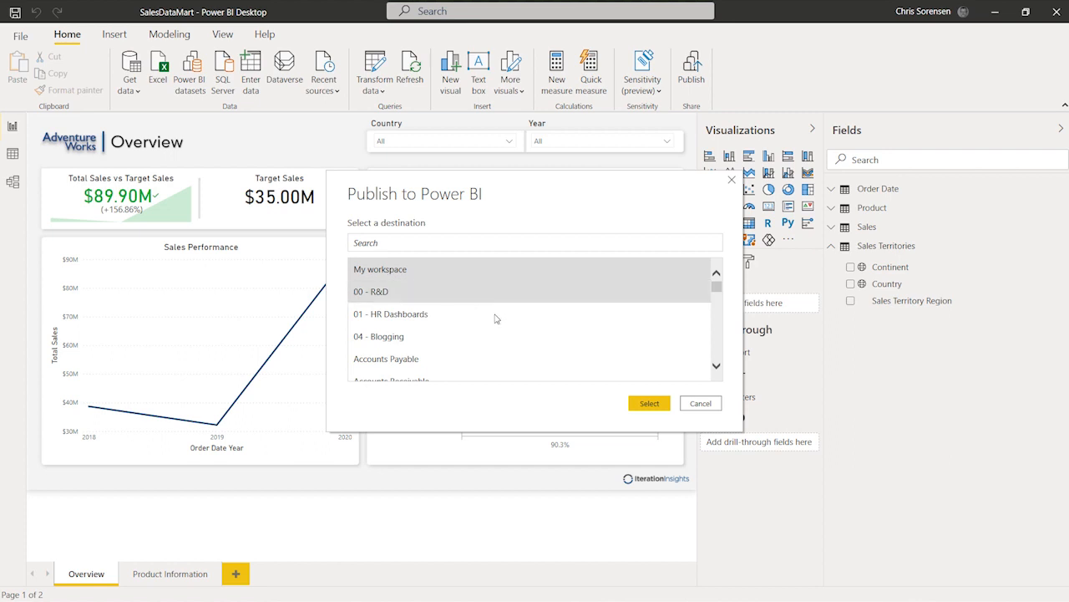
left_click(643, 405)
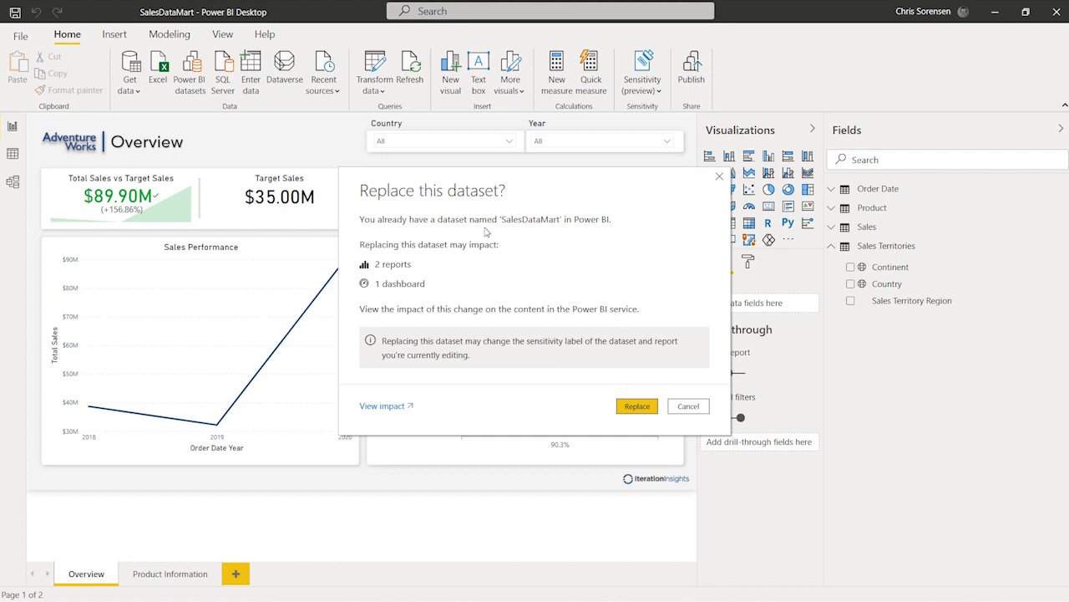
left_click(650, 408)
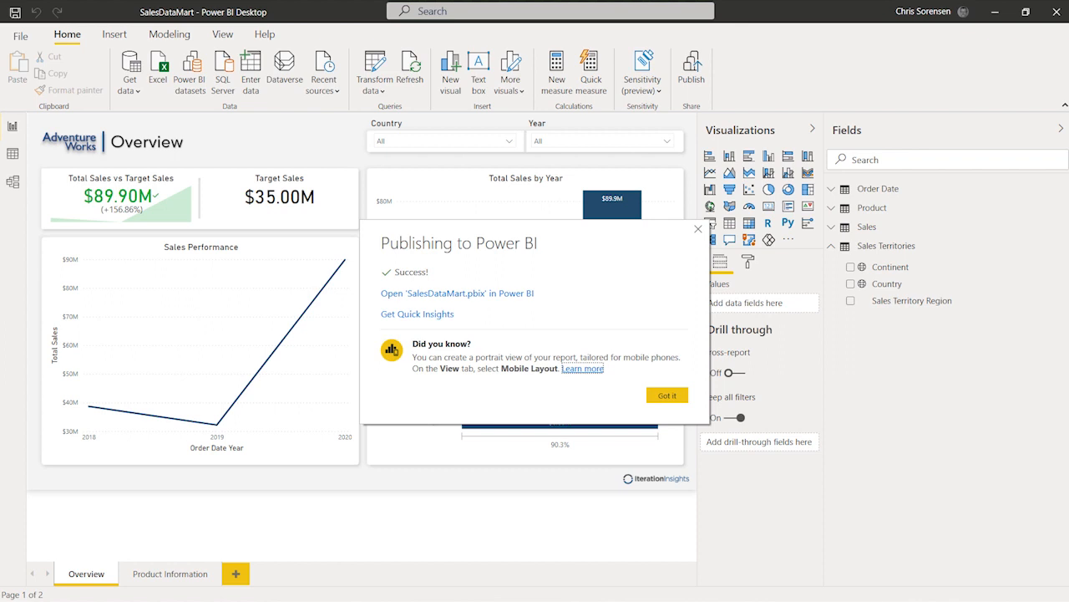
left_click(666, 398)
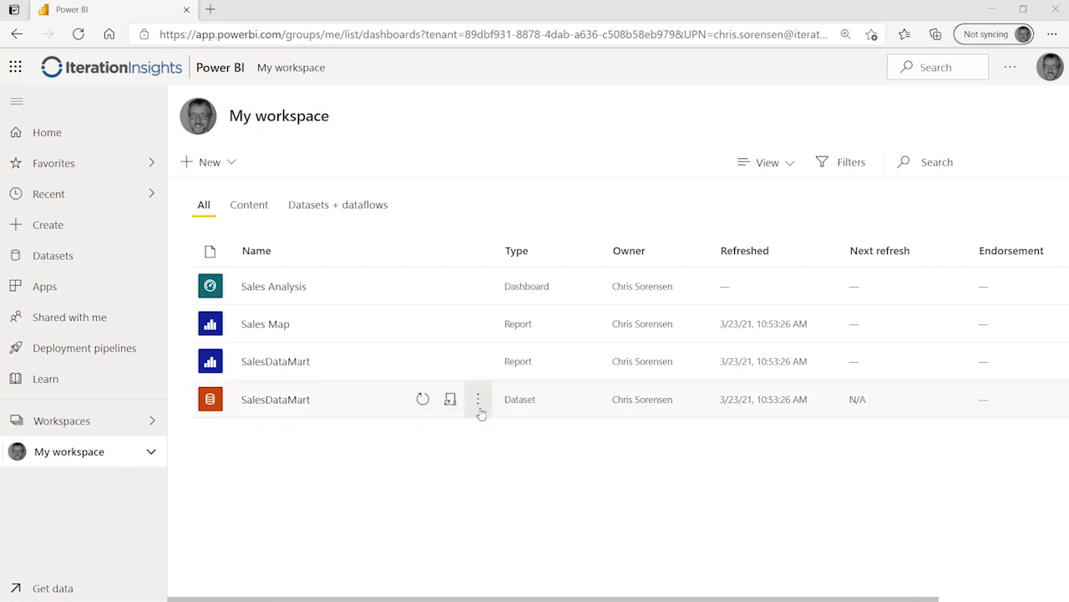
In the Power BI service, open the SalesDataMart dataset's security settings and test as the EU and UK manager role
left_click(478, 402)
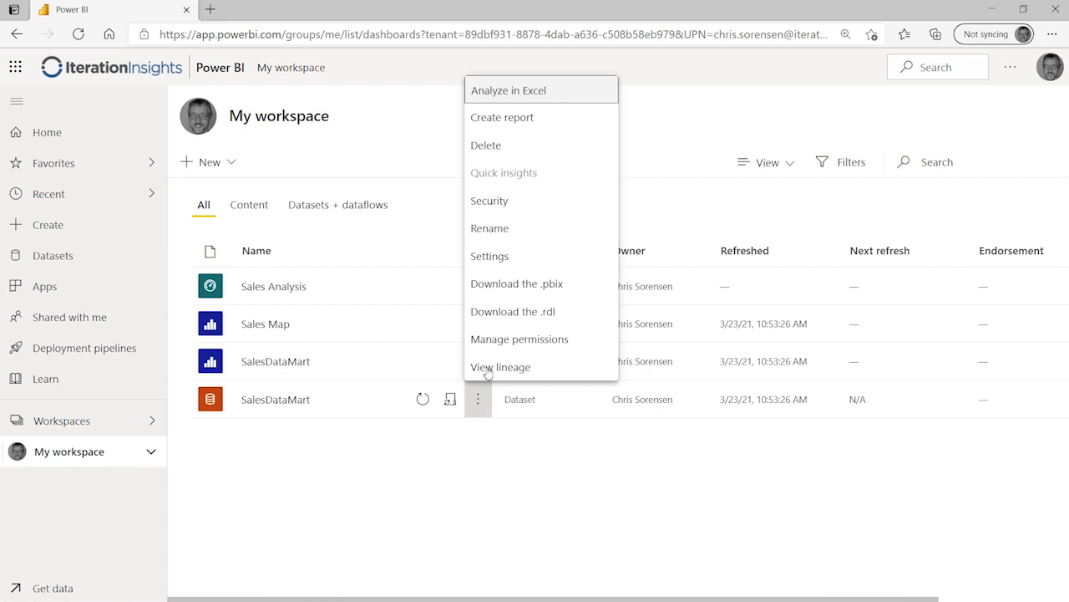
left_click(543, 206)
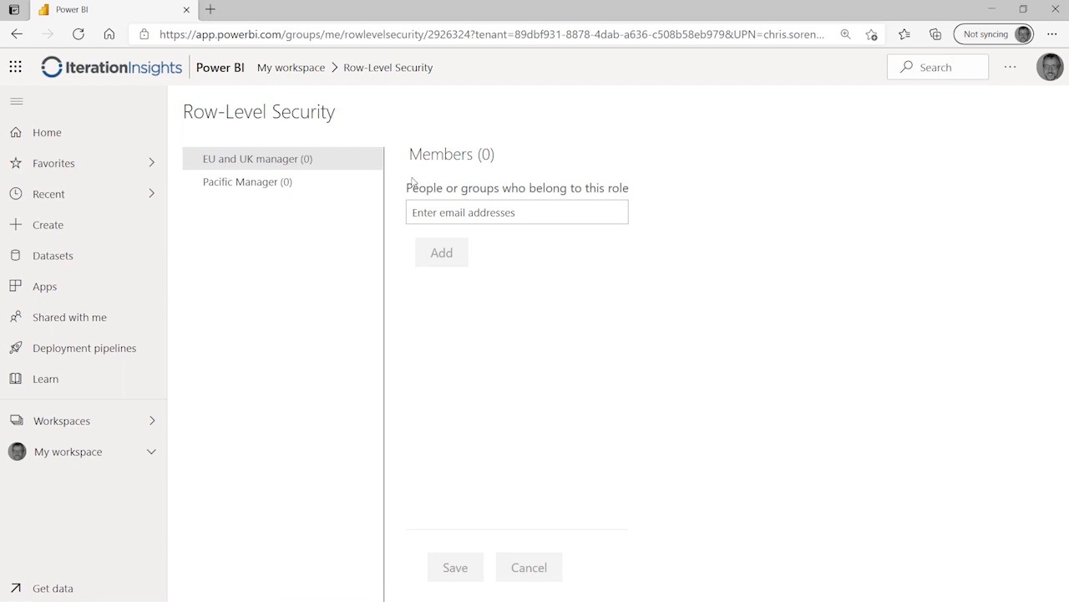
mouse_move(376, 164)
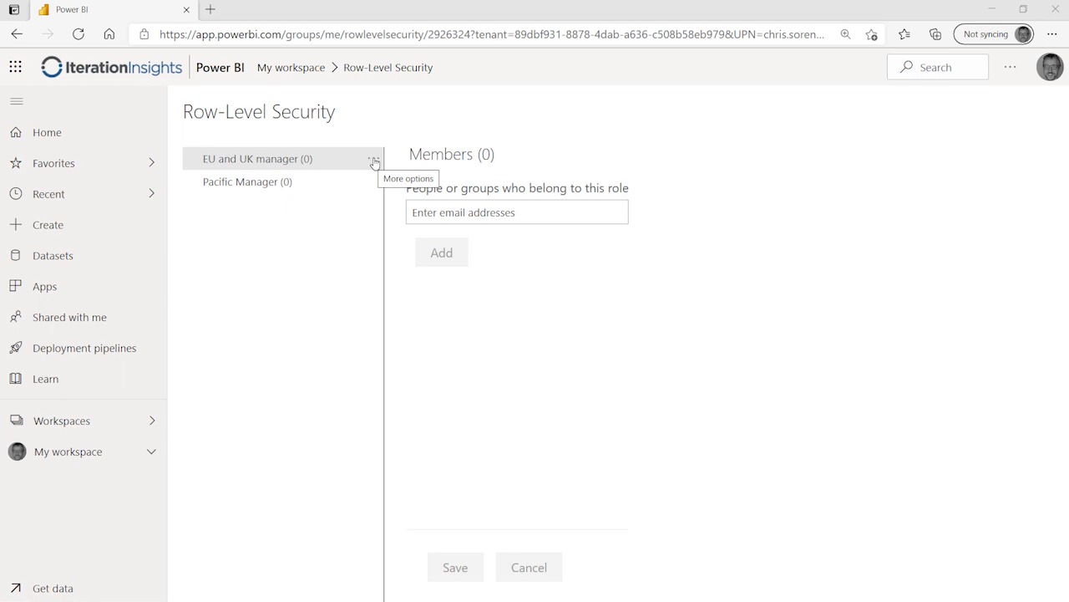
left_click(374, 161)
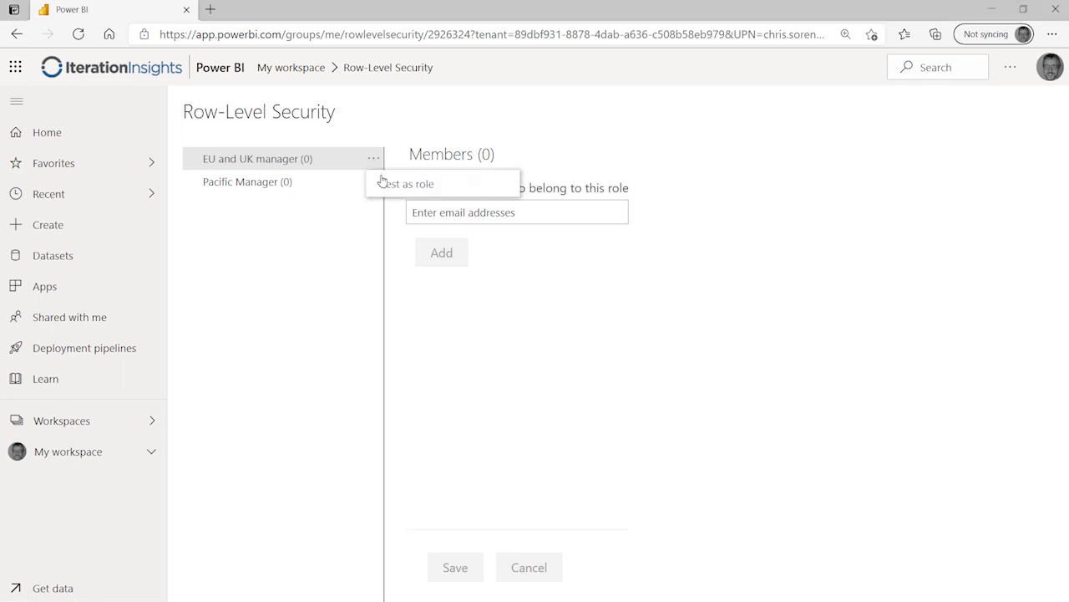
left_click(391, 184)
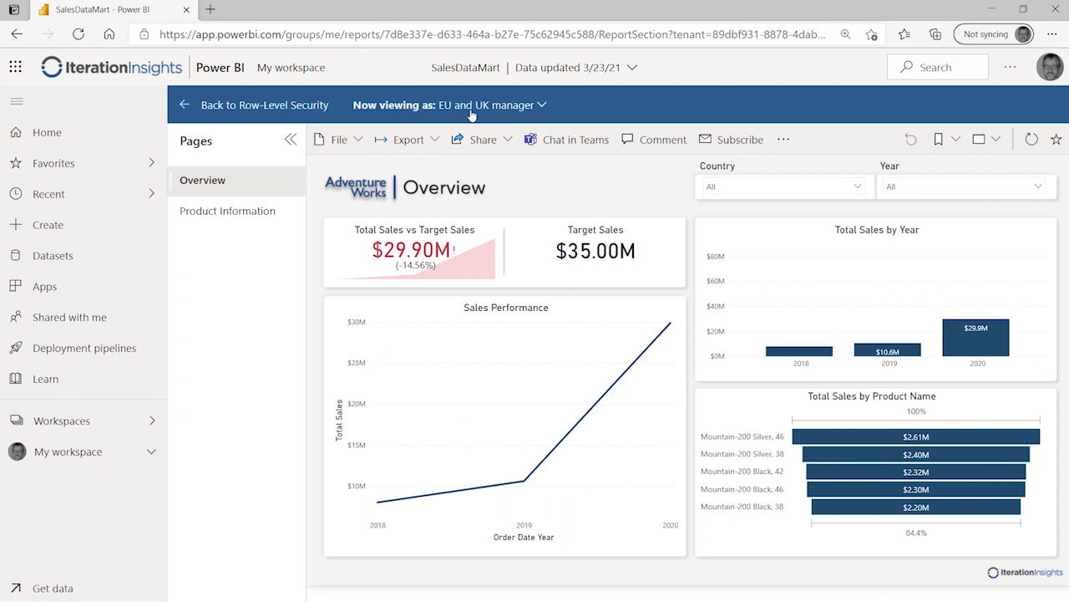
Check the Country slicer options under the EU and UK manager role, then return to Row-Level Security
left_click(861, 186)
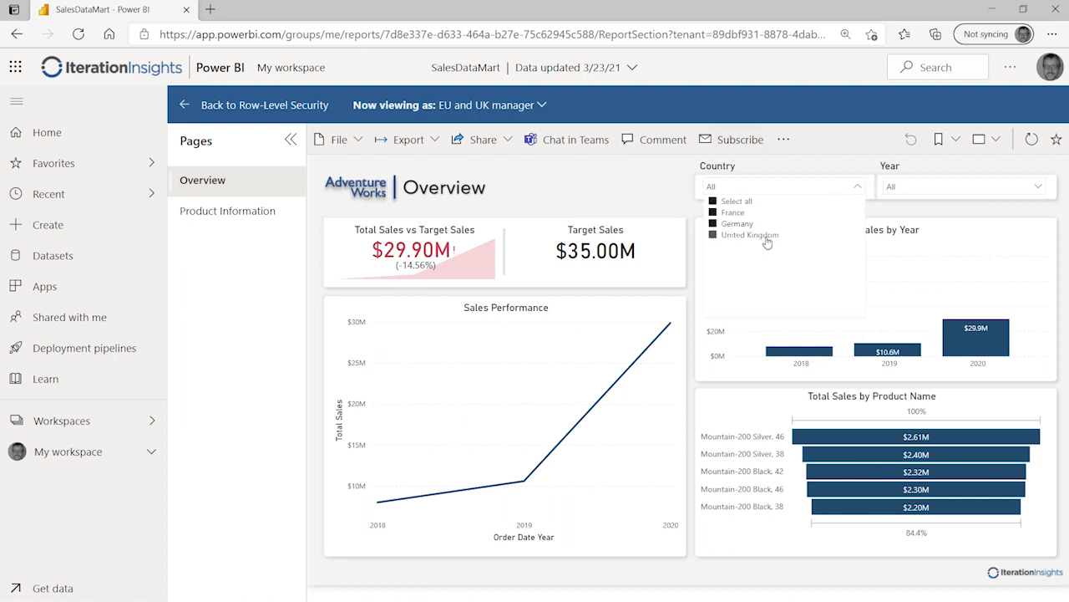
left_click(540, 184)
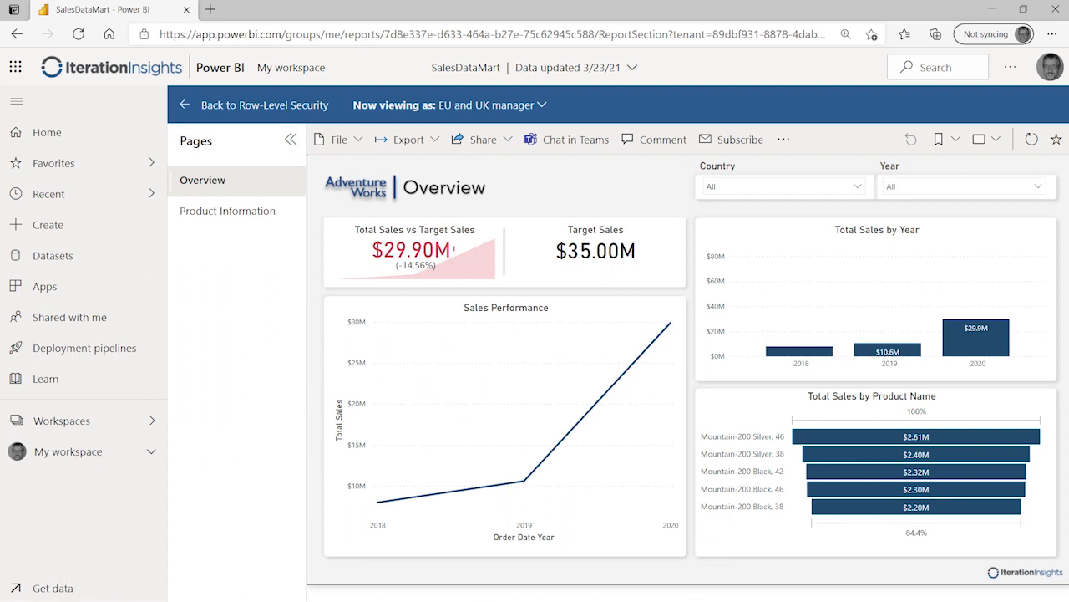
left_click(184, 107)
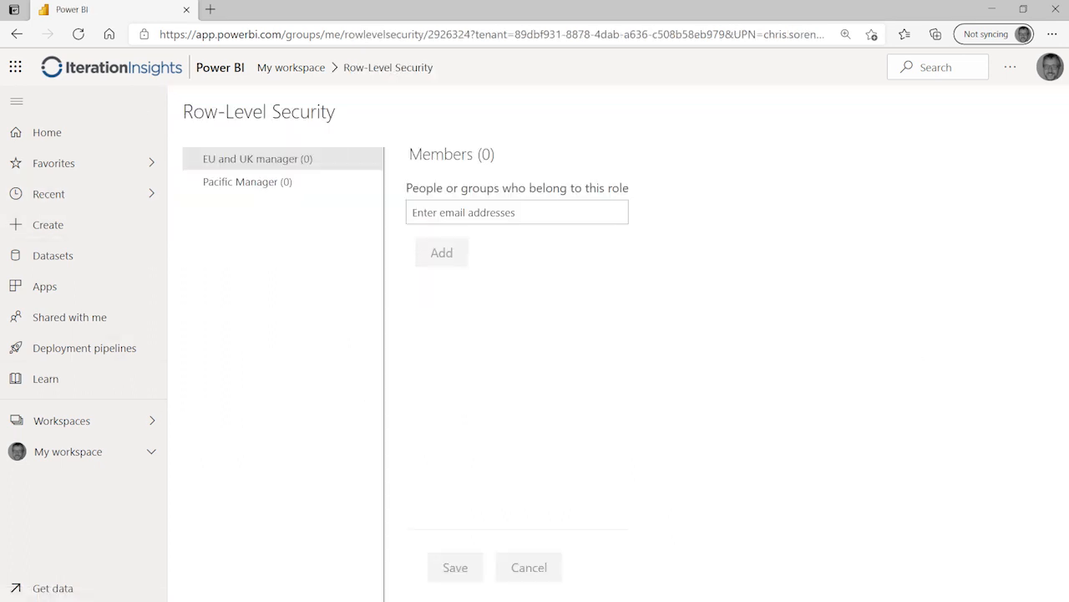